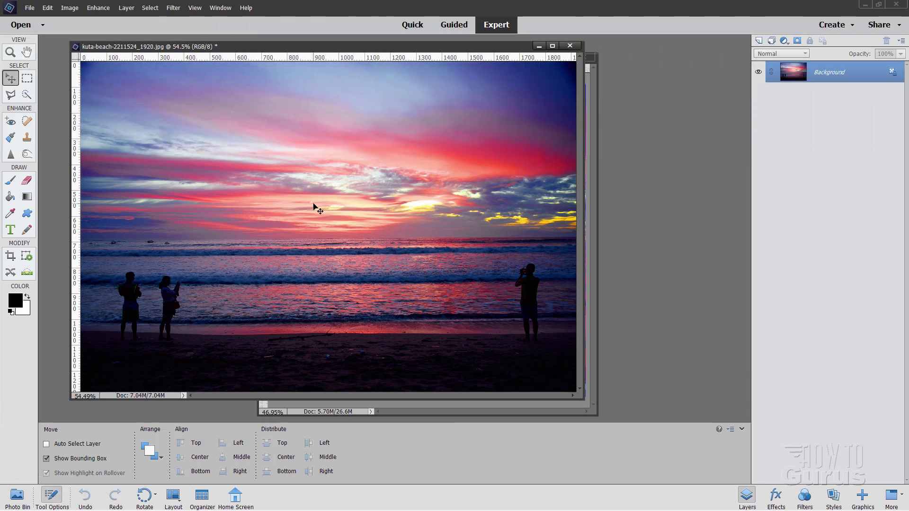
Step: Bring the kaleidoscope 2022.psd example forward and move its window aside to reveal the beach photo
{"action": "left_click", "coordinate": [595, 222]}
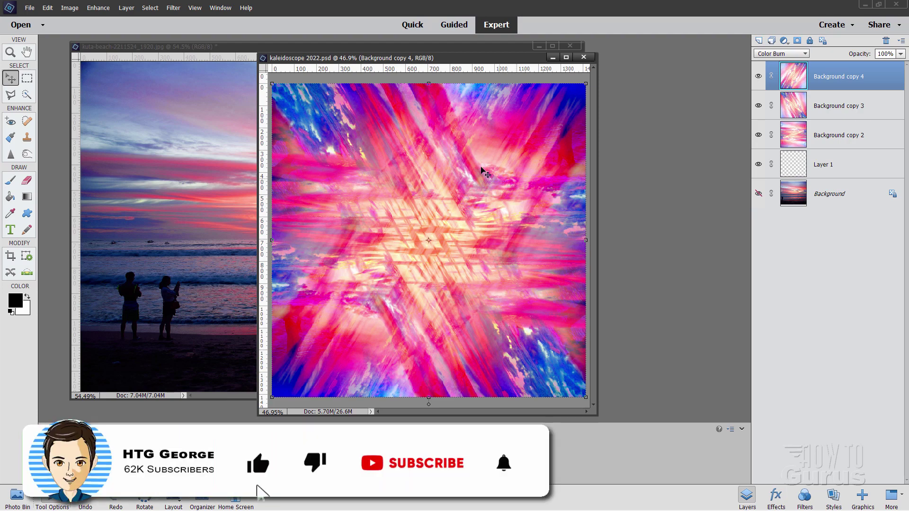
{"action": "left_click_drag", "start_coordinate": [453, 61], "coordinate": [621, 87]}
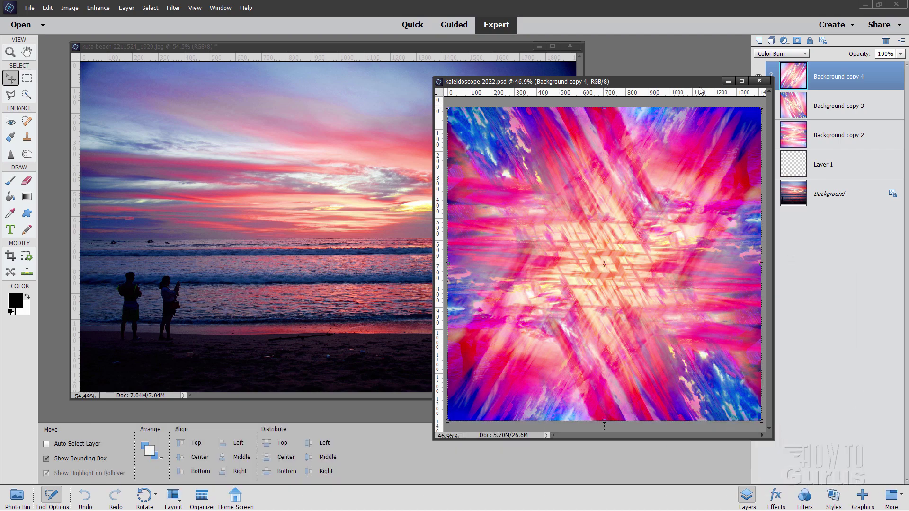
Step: Close the kaleidoscope example and duplicate the beach photo's Background layer as Background copy
{"action": "left_click", "coordinate": [759, 81]}
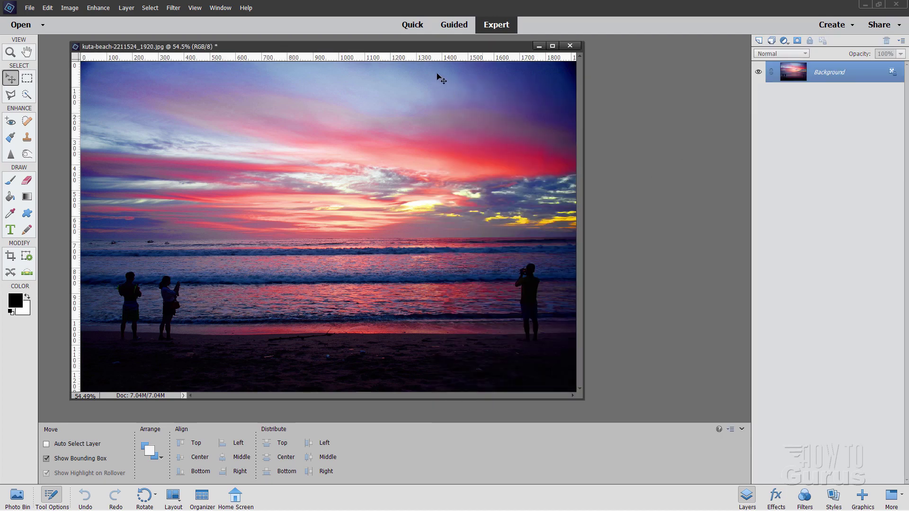
{"action": "left_click_drag", "start_coordinate": [396, 49], "coordinate": [450, 44]}
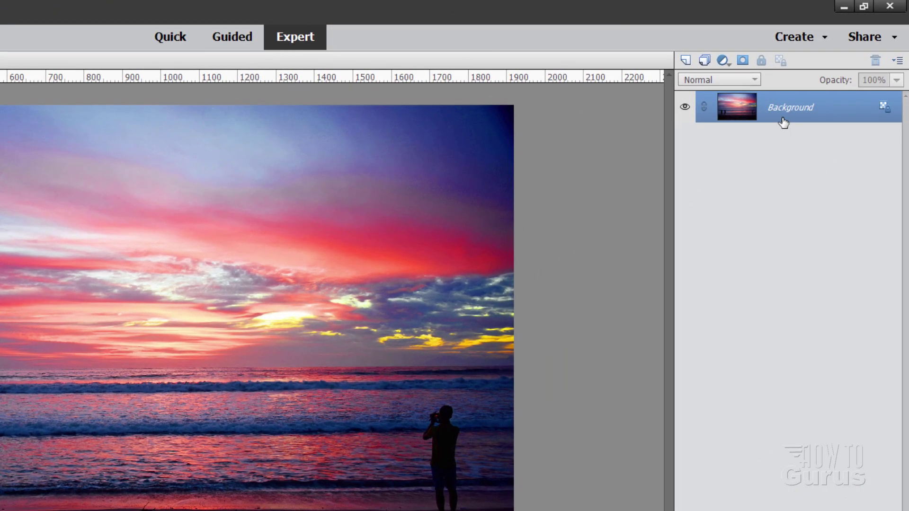
{"action": "right_click", "coordinate": [787, 116]}
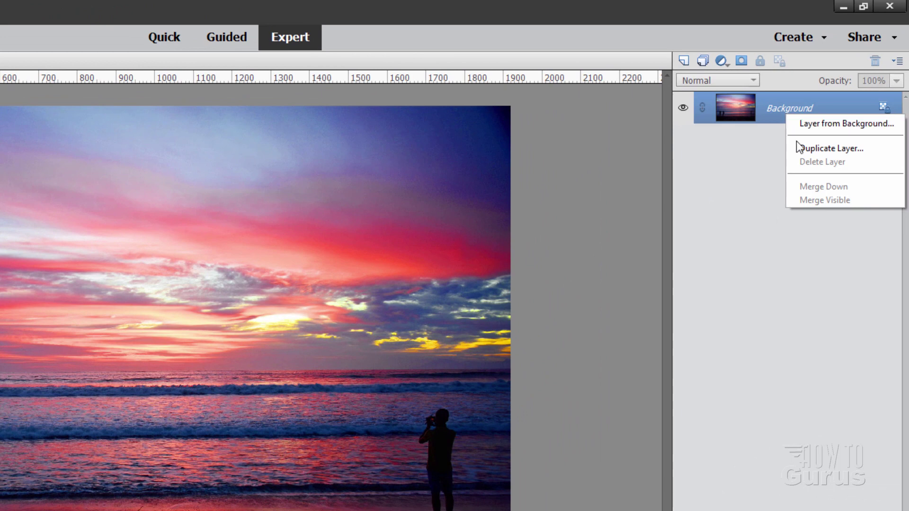
{"action": "left_click", "coordinate": [824, 148]}
{"action": "left_click", "coordinate": [350, 236]}
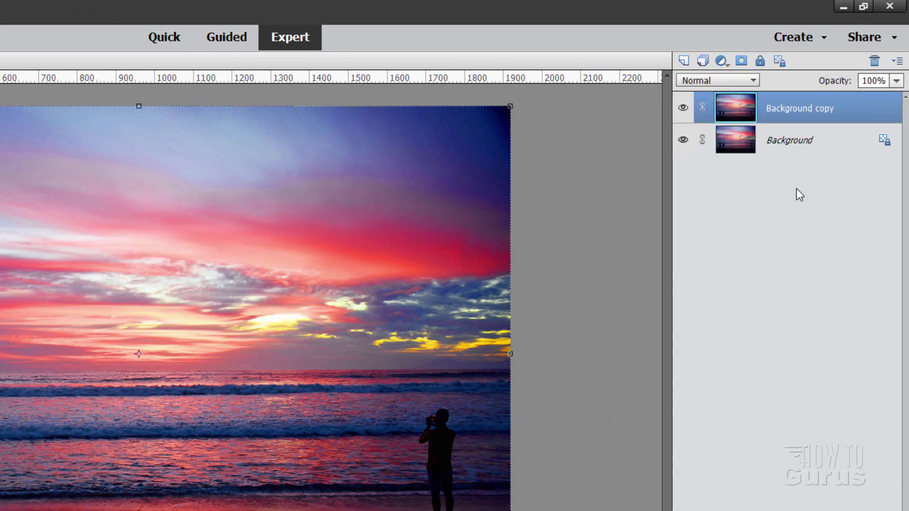
Step: Hide the original Background layer and add an empty Layer 1 above it
{"action": "left_click", "coordinate": [682, 140]}
{"action": "left_click", "coordinate": [793, 144]}
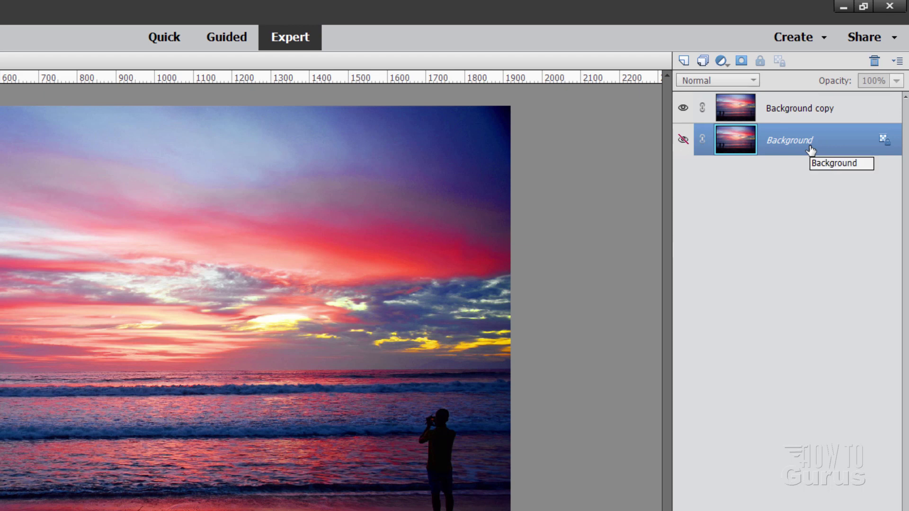
{"action": "left_click", "coordinate": [789, 108]}
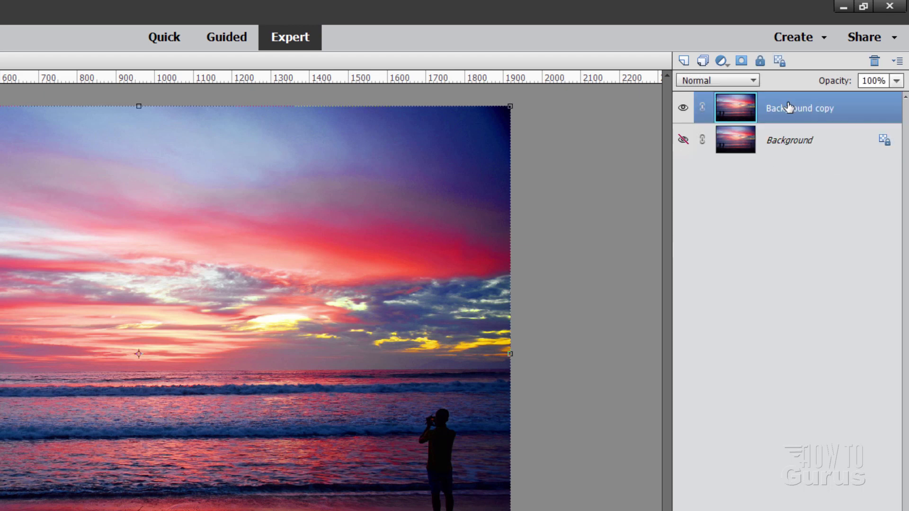
{"action": "left_click", "coordinate": [779, 150]}
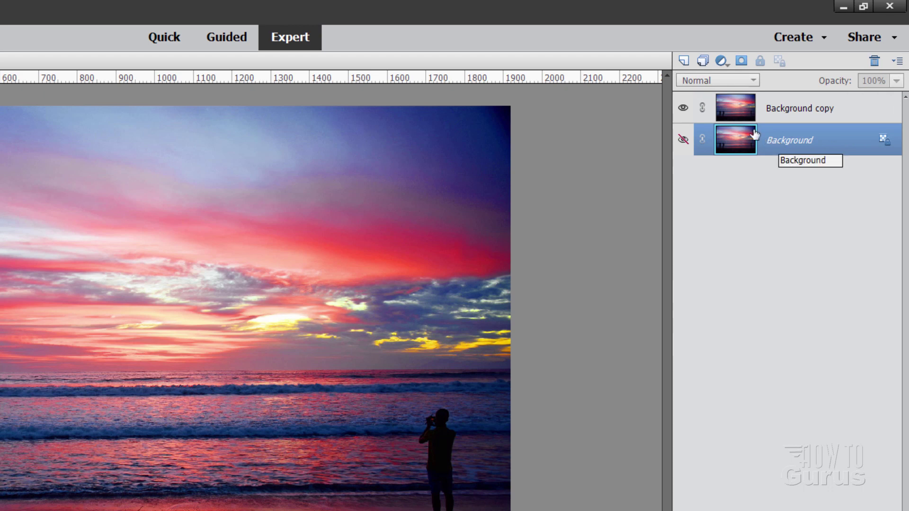
{"action": "left_click", "coordinate": [684, 61]}
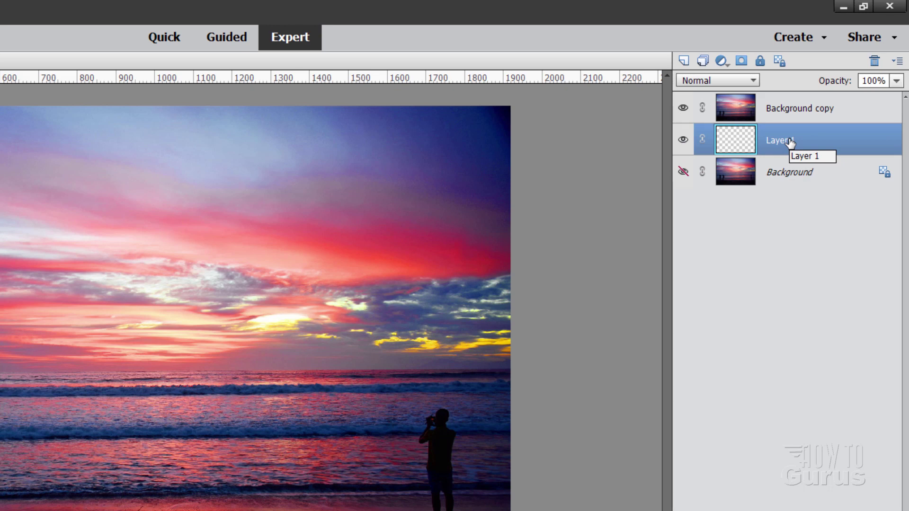
Step: Set the canvas size to 1920 × 1920 pixels by matching the height to the 1920 width
{"action": "left_click", "coordinate": [795, 118]}
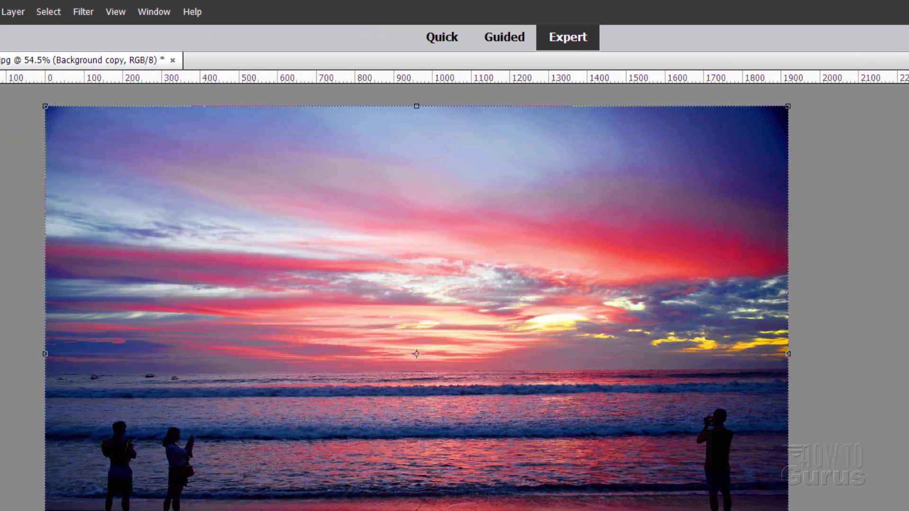
{"action": "left_click", "coordinate": [76, 11]}
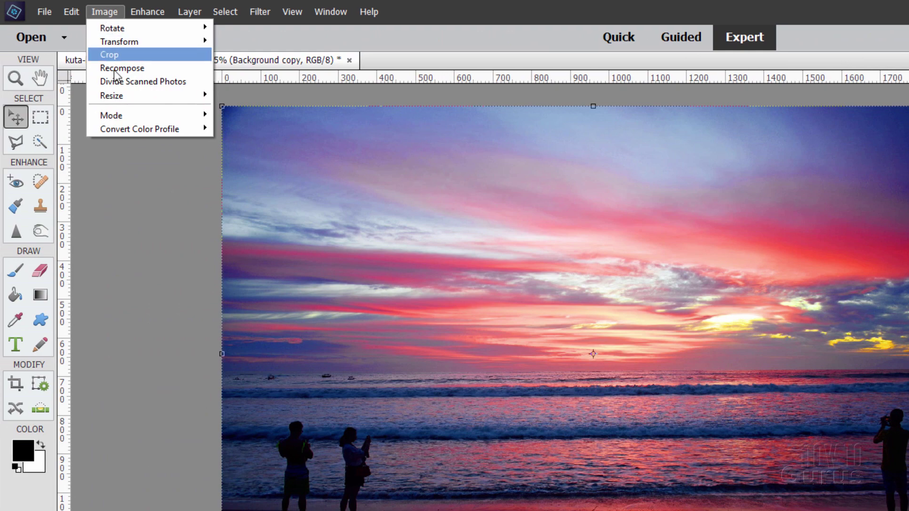
{"action": "mouse_move", "coordinate": [121, 95]}
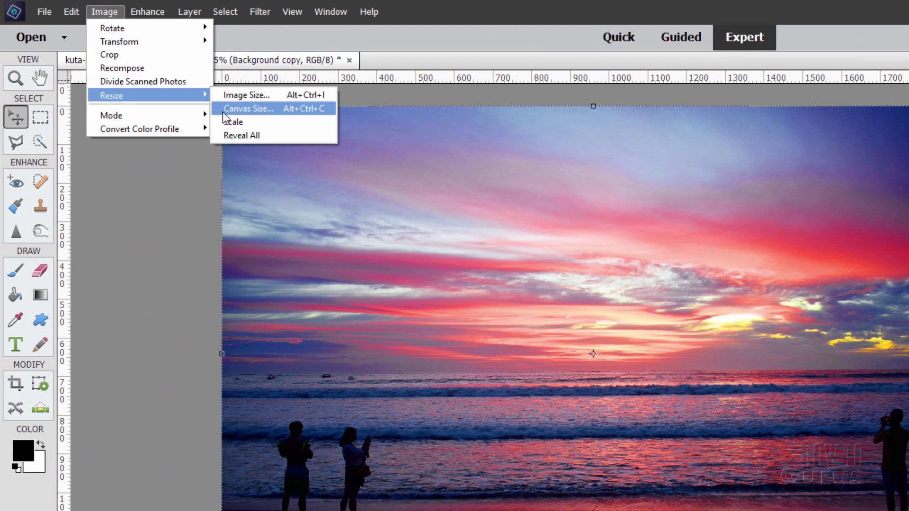
{"action": "left_click", "coordinate": [221, 112]}
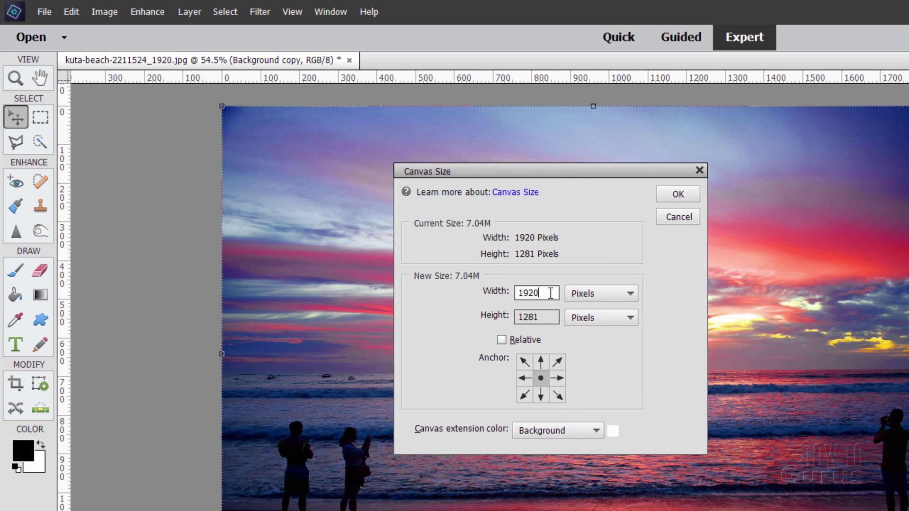
{"action": "left_click_drag", "start_coordinate": [548, 293], "coordinate": [515, 294]}
{"action": "right_click", "coordinate": [526, 296]}
{"action": "left_click", "coordinate": [559, 341]}
{"action": "left_click_drag", "start_coordinate": [549, 318], "coordinate": [515, 319]}
{"action": "key", "text": "Delete"}
{"action": "right_click", "coordinate": [523, 317]}
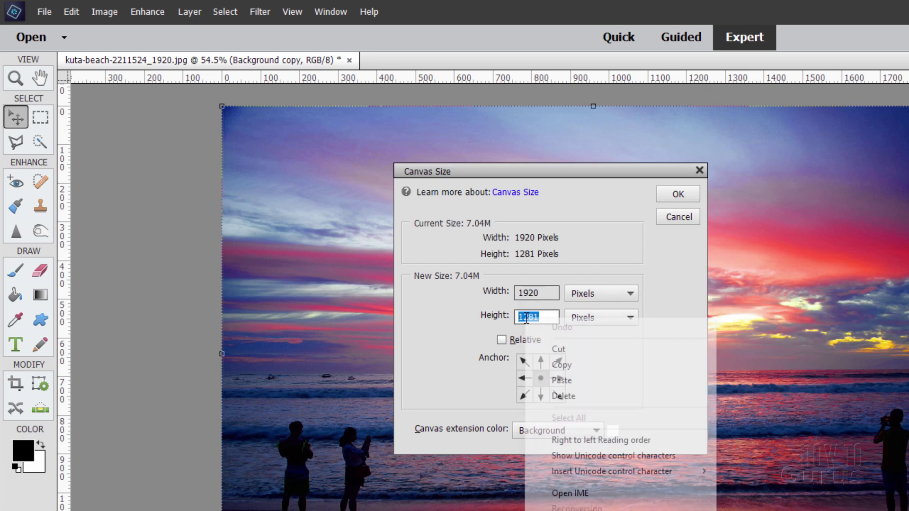
{"action": "left_click", "coordinate": [558, 379]}
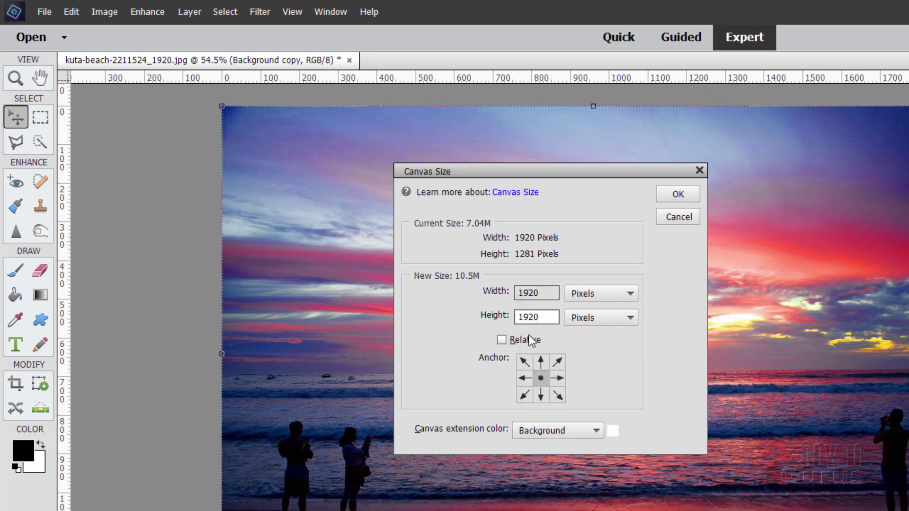
{"action": "left_click", "coordinate": [692, 200]}
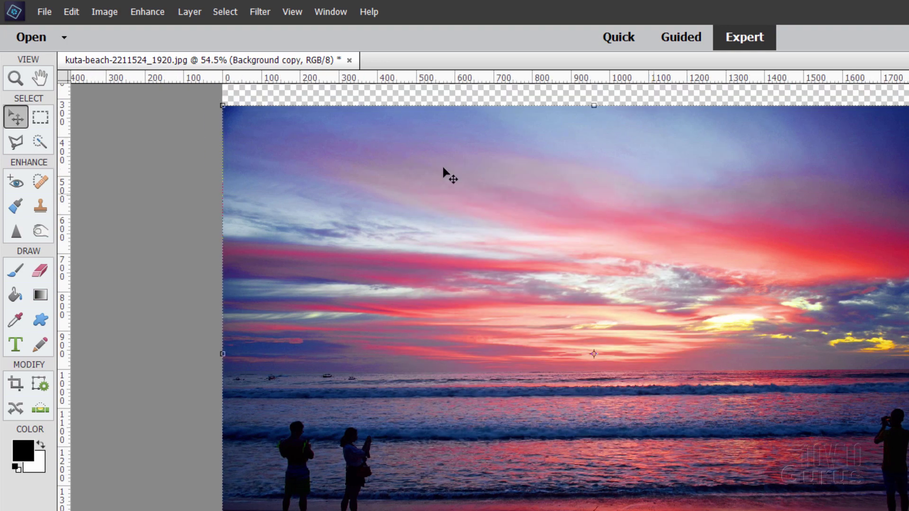
Step: Stretch the Background copy's top and bottom edges to the edges of the square canvas
{"action": "left_click", "coordinate": [16, 79]}
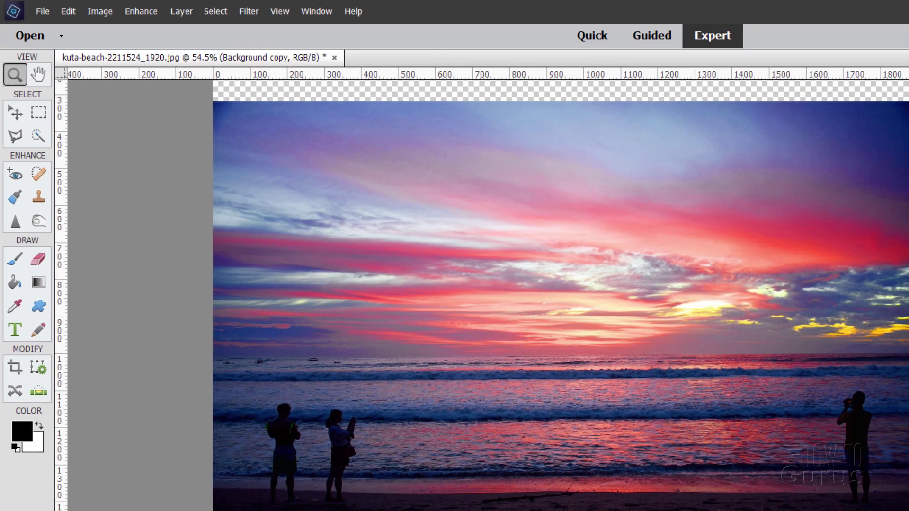
{"action": "left_click", "coordinate": [321, 456]}
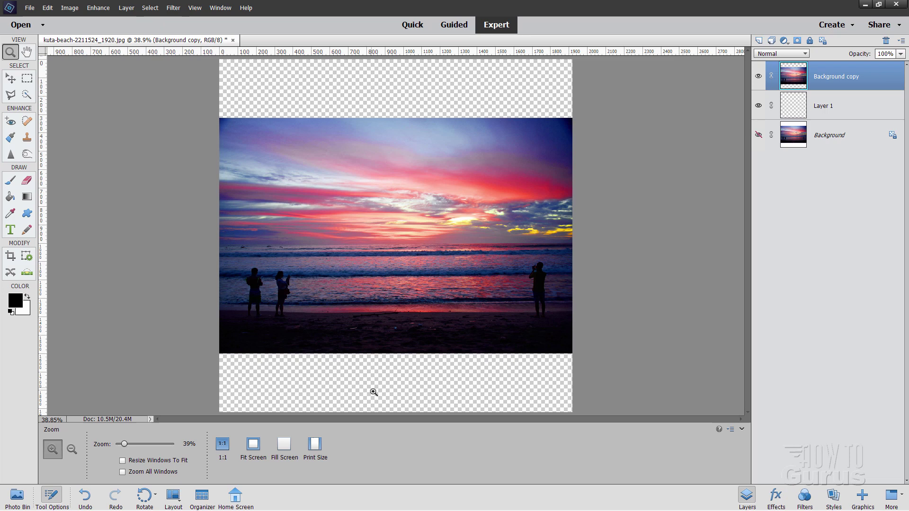
{"action": "left_click", "coordinate": [10, 78]}
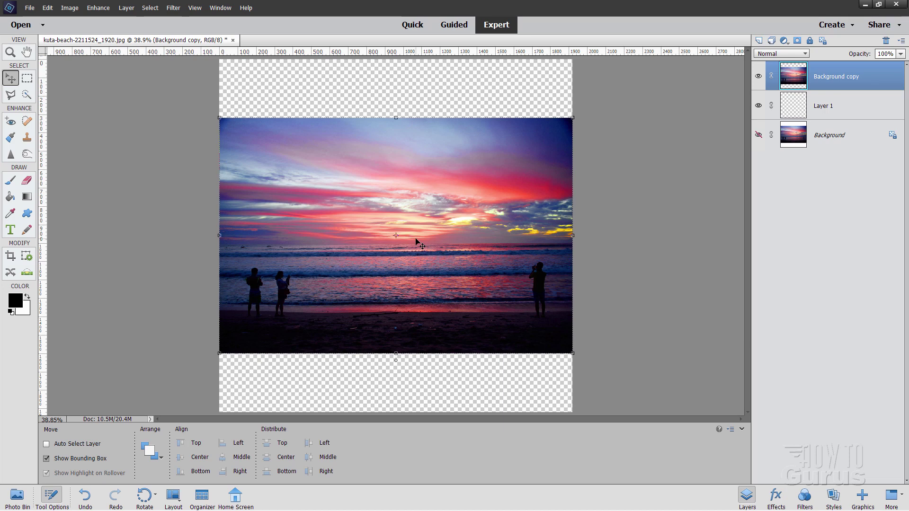
{"action": "key", "text": "ctrl+t"}
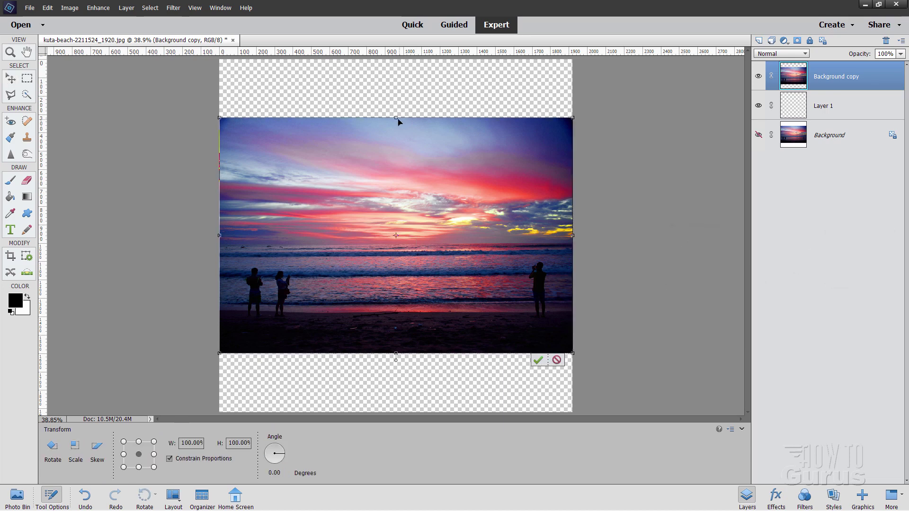
{"action": "left_click_drag", "start_coordinate": [396, 119], "coordinate": [388, 60]}
{"action": "left_click_drag", "start_coordinate": [395, 354], "coordinate": [396, 412]}
{"action": "left_click", "coordinate": [538, 410]}
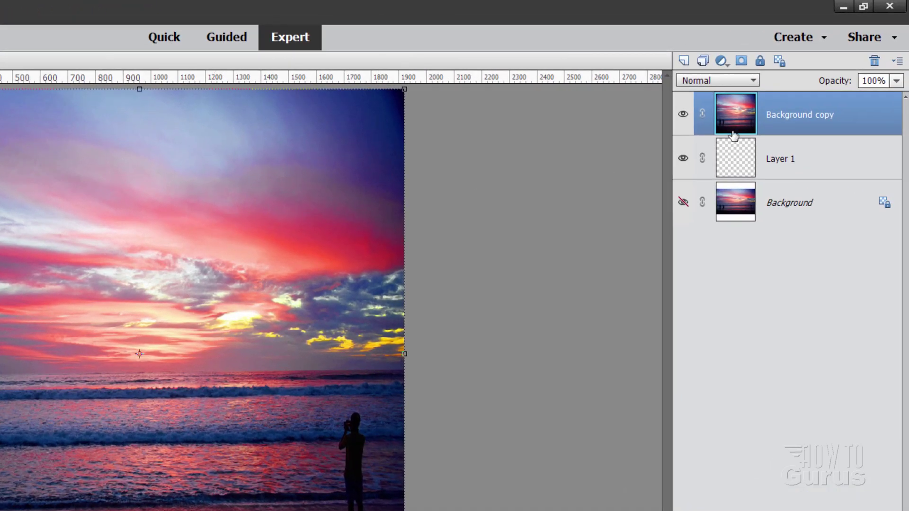
Step: Duplicate the Background copy layer to create Background copy 2
{"action": "right_click", "coordinate": [758, 120]}
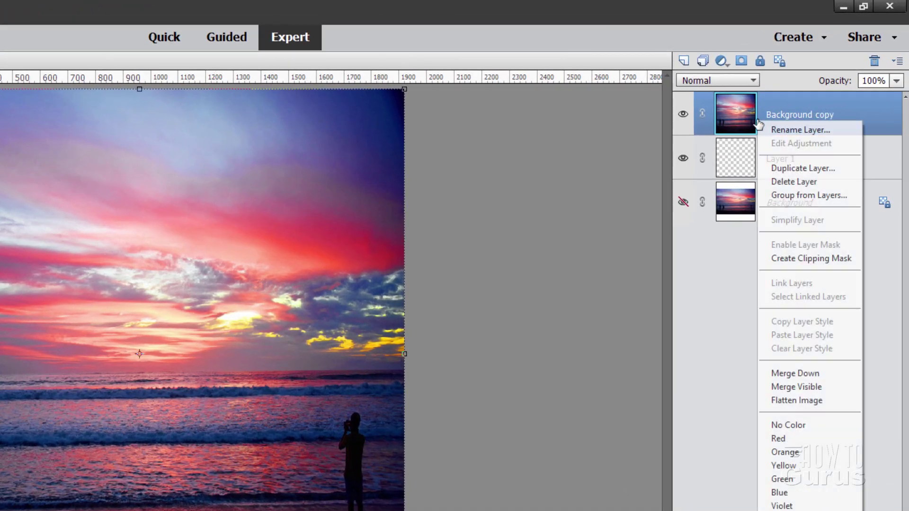
{"action": "left_click", "coordinate": [825, 167]}
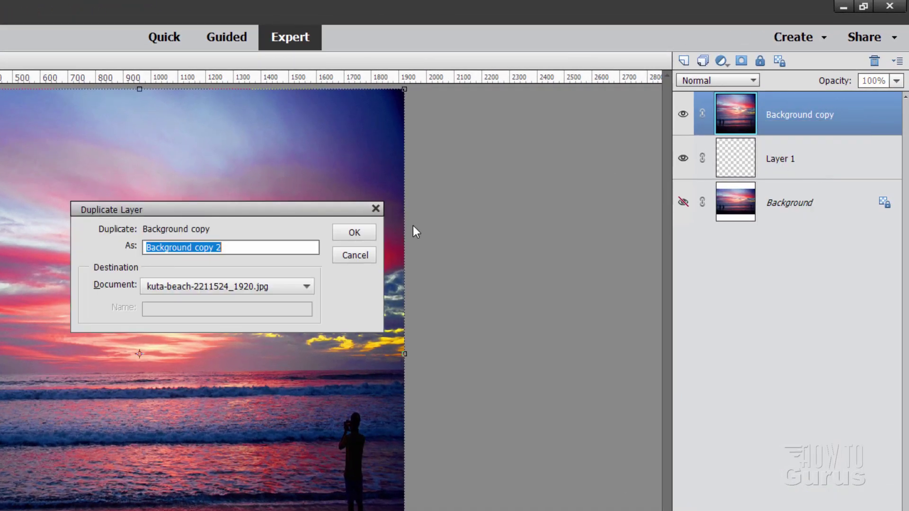
{"action": "left_click", "coordinate": [356, 233]}
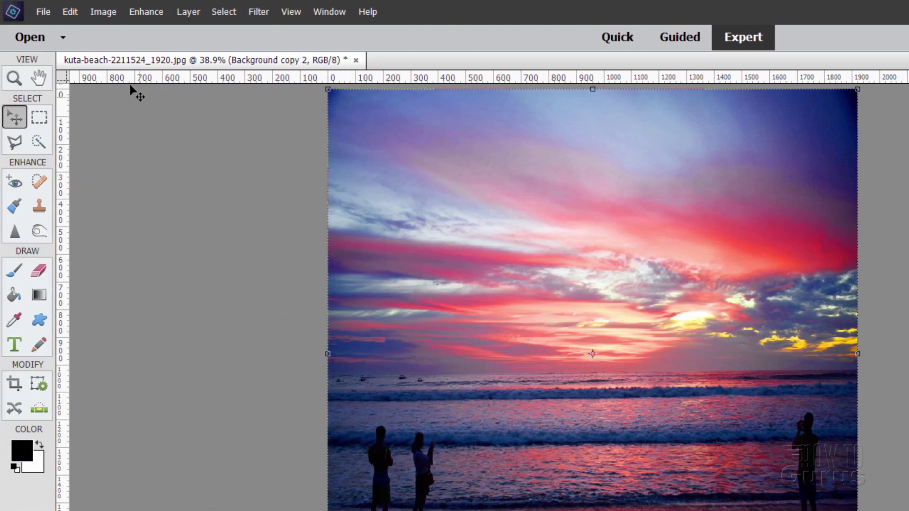
Step: Rotate Background copy 2 by 180° so the sunset appears upside down
{"action": "left_click", "coordinate": [104, 12]}
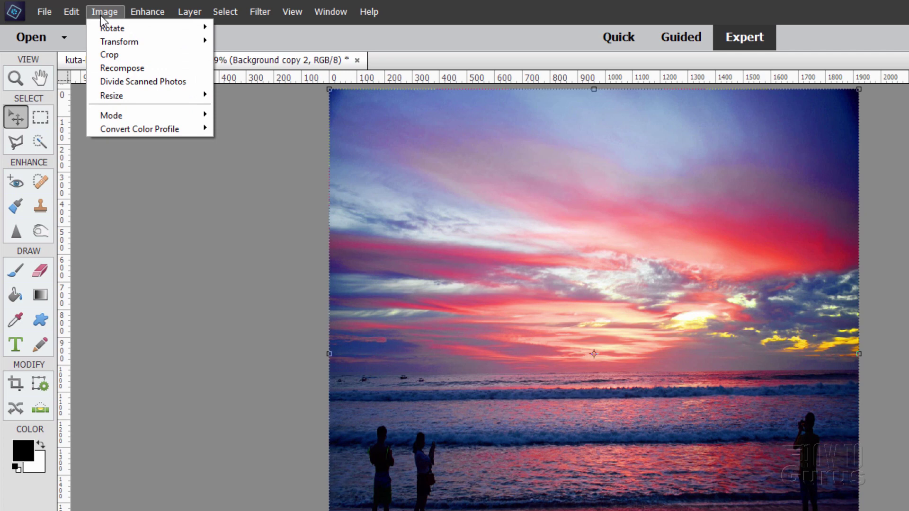
{"action": "mouse_move", "coordinate": [106, 28]}
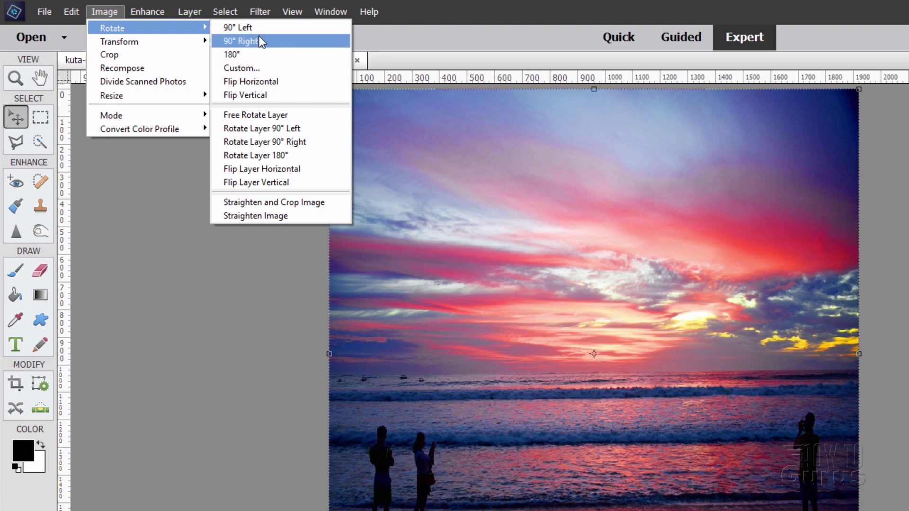
{"action": "left_click", "coordinate": [266, 158]}
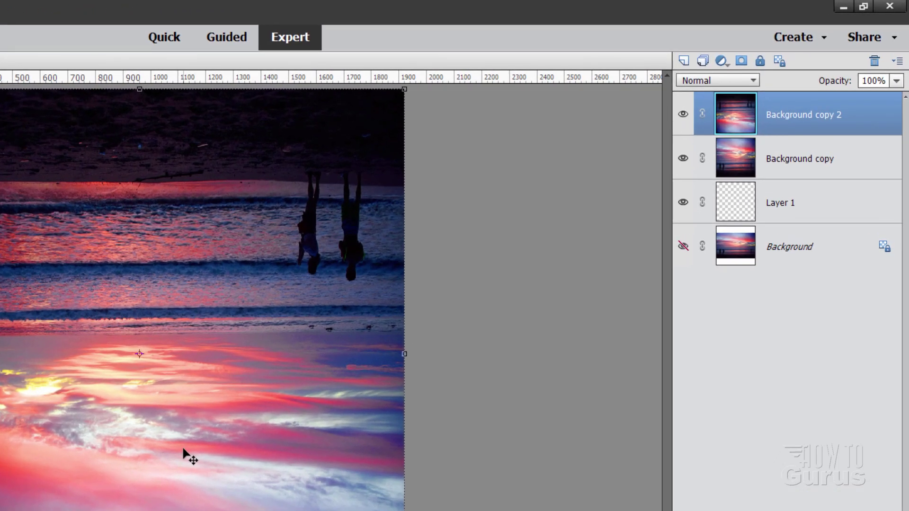
Step: Set Background copy 2's blend mode to Lighten, after briefly trying Darken
{"action": "left_click", "coordinate": [705, 81]}
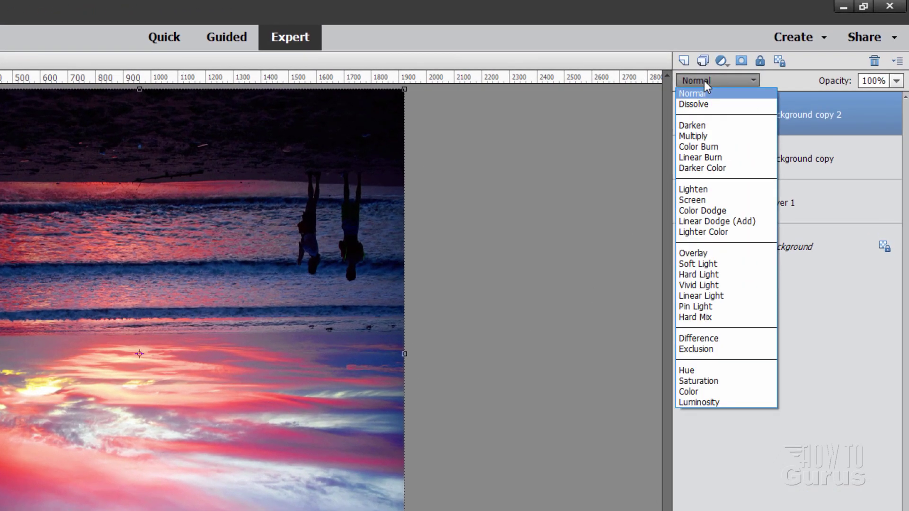
{"action": "left_click", "coordinate": [715, 189]}
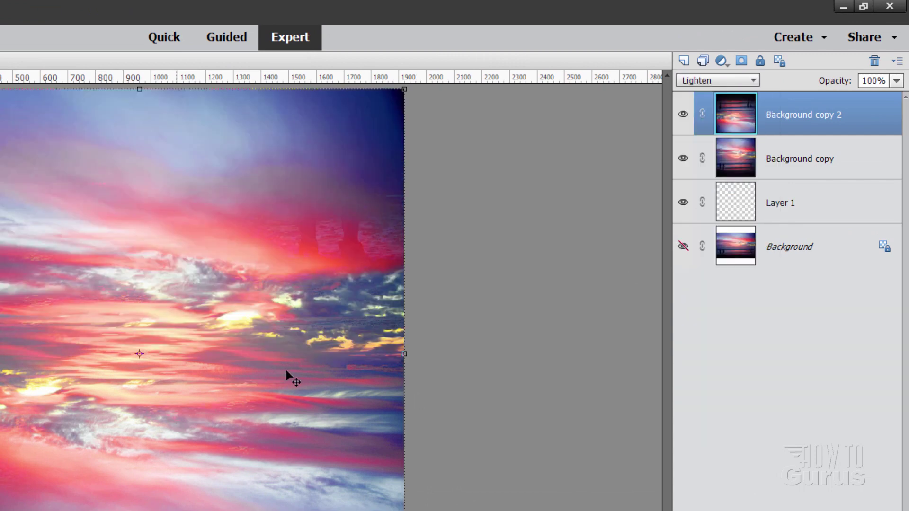
{"action": "left_click", "coordinate": [716, 83]}
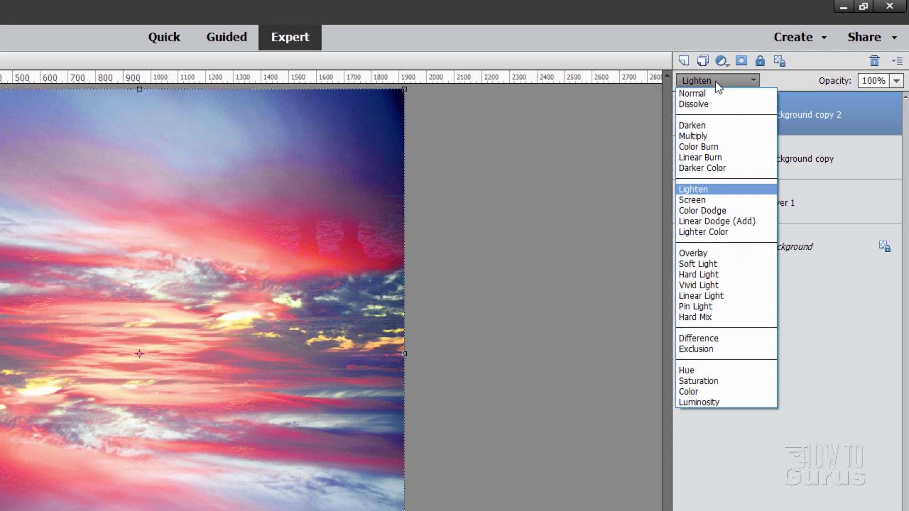
{"action": "left_click", "coordinate": [708, 125]}
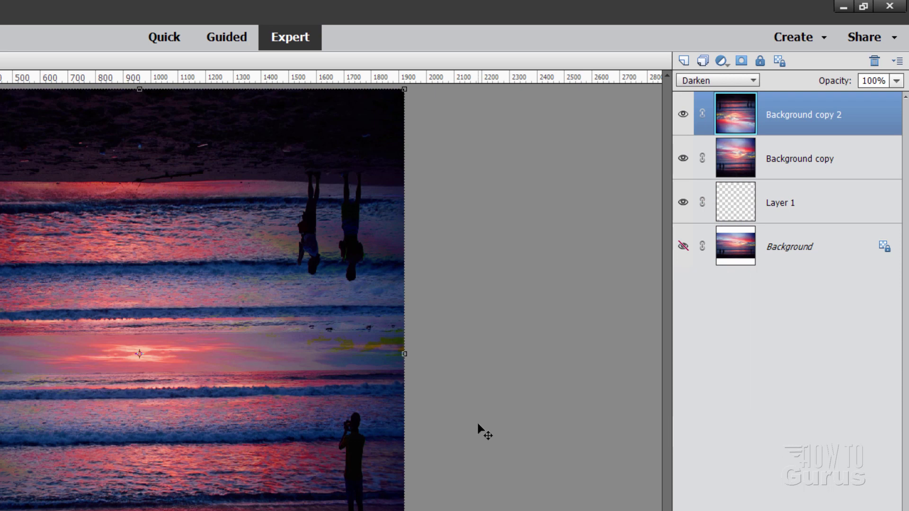
{"action": "left_click", "coordinate": [736, 77]}
{"action": "left_click", "coordinate": [718, 189]}
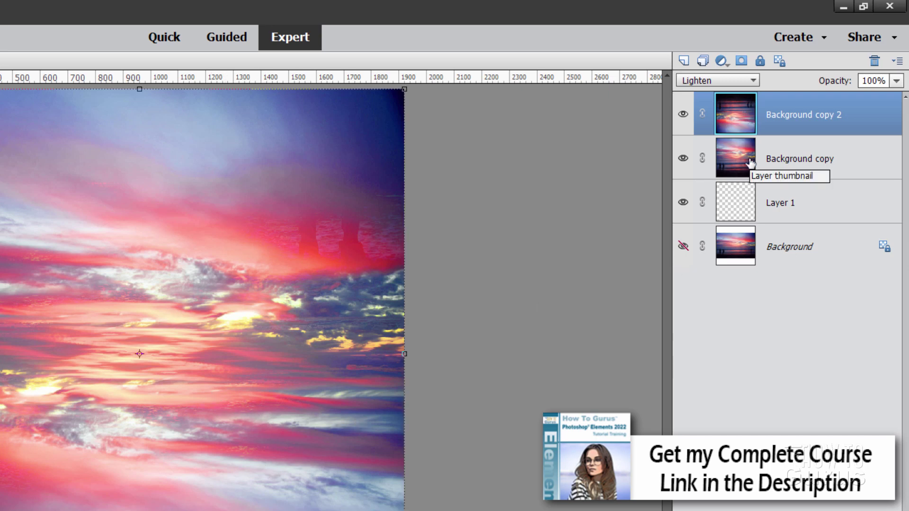
Step: Select Background copy together with Background copy 2 and merge them into one layer
{"action": "left_click", "coordinate": [812, 164], "text": "ctrl"}
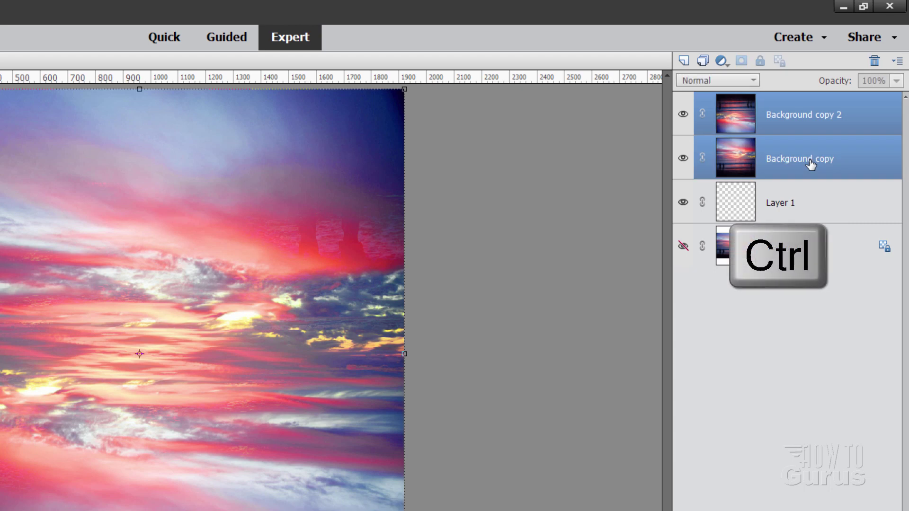
{"action": "right_click", "coordinate": [774, 166]}
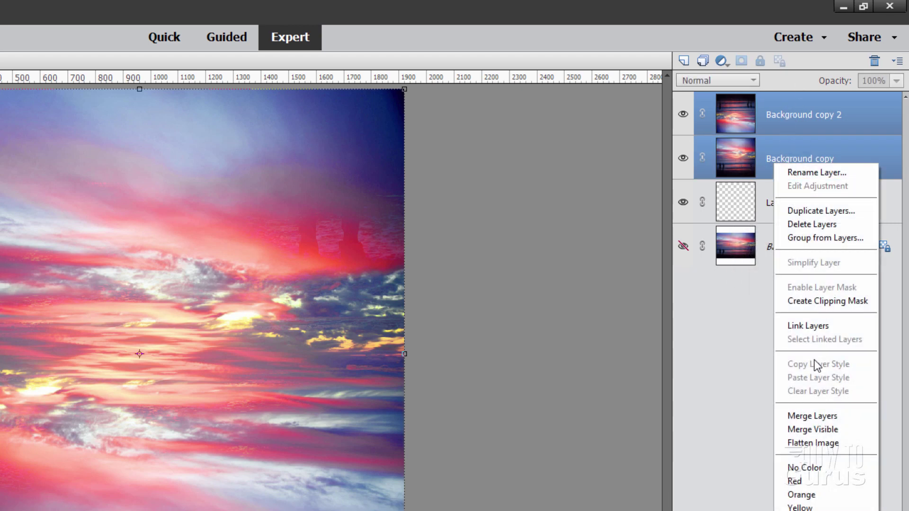
{"action": "left_click", "coordinate": [825, 415]}
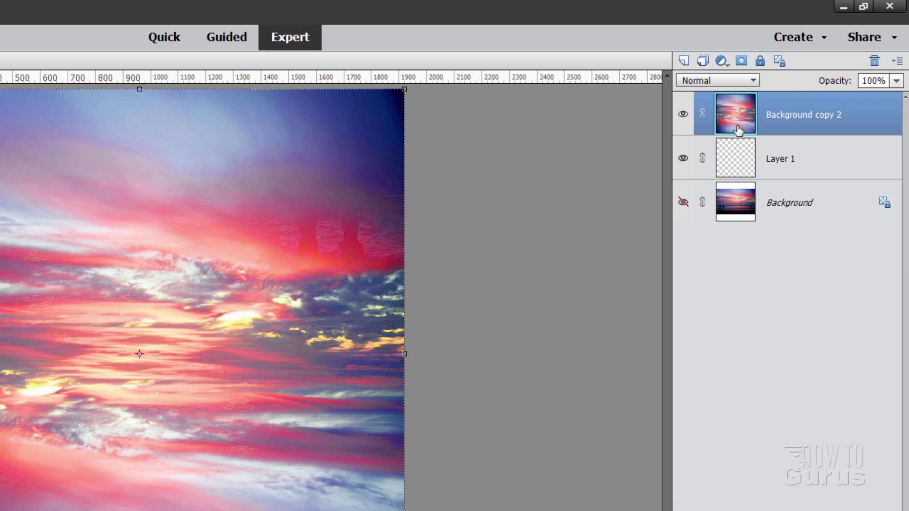
Step: Duplicate the merged Background copy 2 layer to create Background copy 3
{"action": "right_click", "coordinate": [783, 118]}
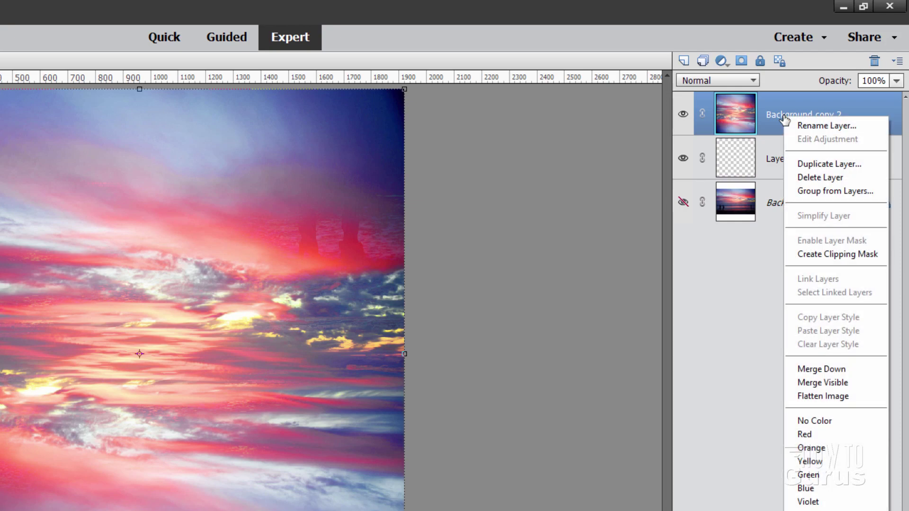
{"action": "left_click", "coordinate": [806, 163]}
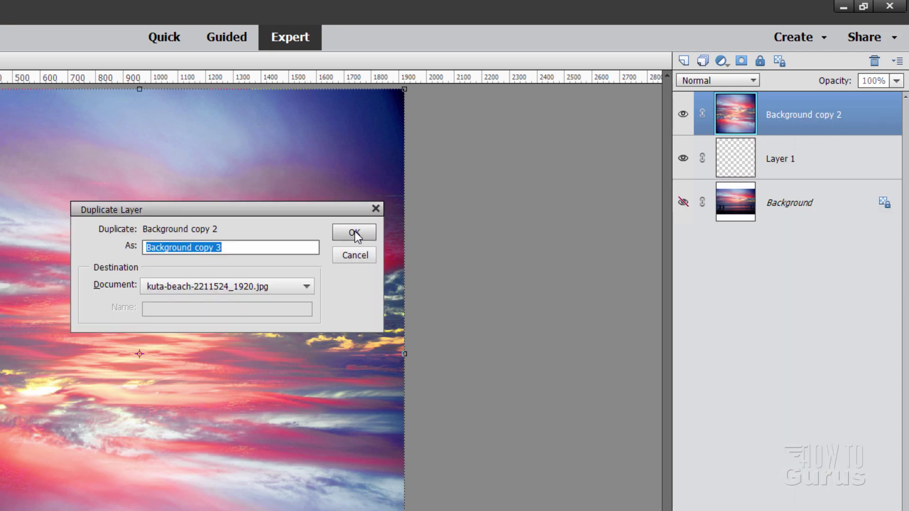
{"action": "left_click", "coordinate": [356, 233]}
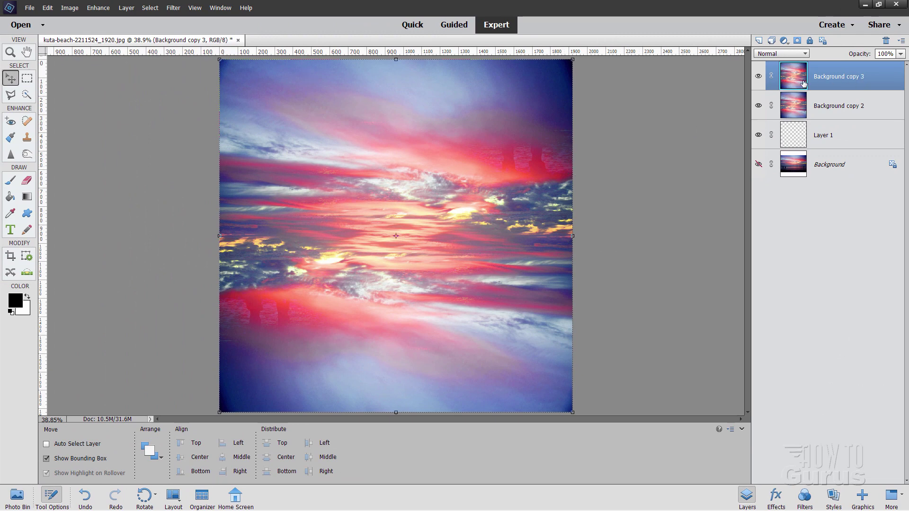
Step: Rotate Background copy 3 by 60 degrees and blend it in Darken mode
{"action": "key", "text": "ctrl+t"}
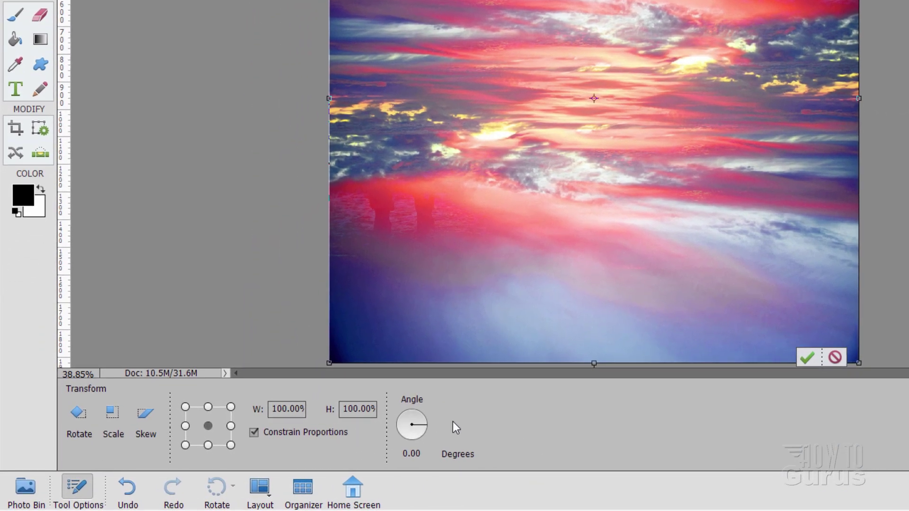
{"action": "left_click", "coordinate": [419, 450]}
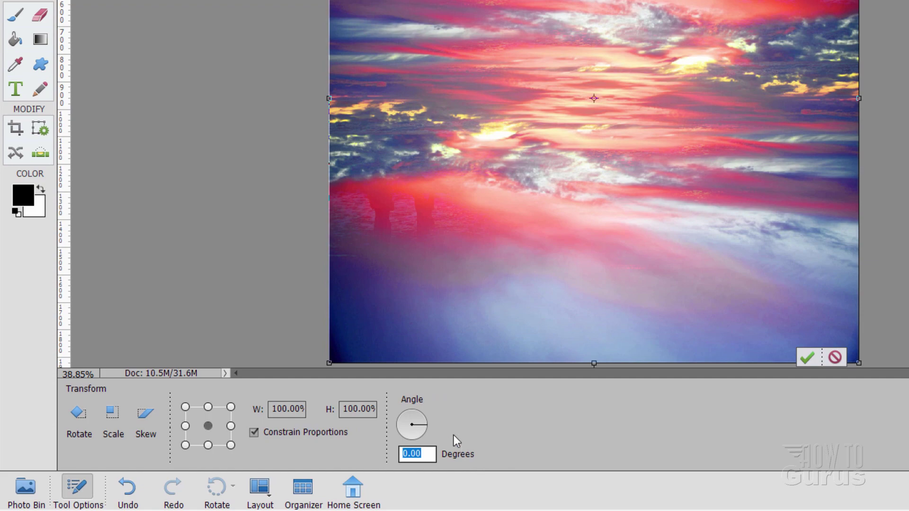
{"action": "type", "text": "60"}
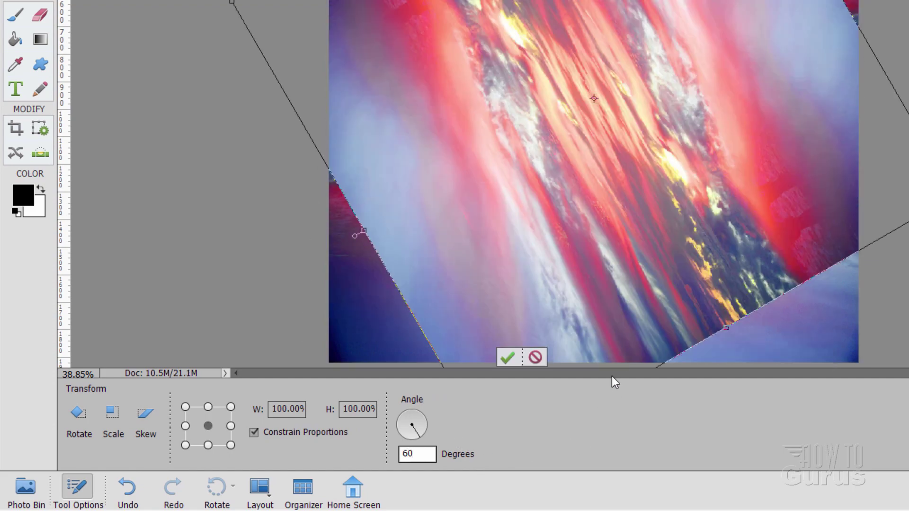
{"action": "left_click", "coordinate": [509, 357]}
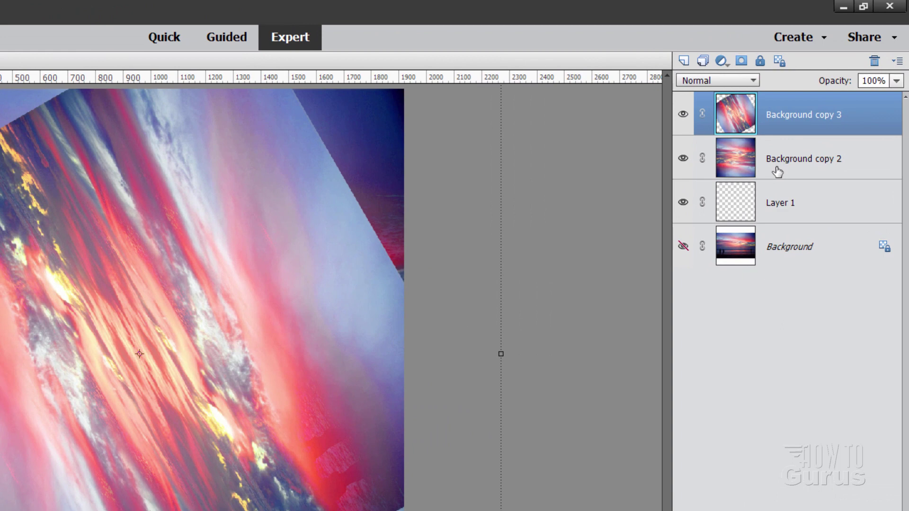
{"action": "left_click", "coordinate": [691, 82]}
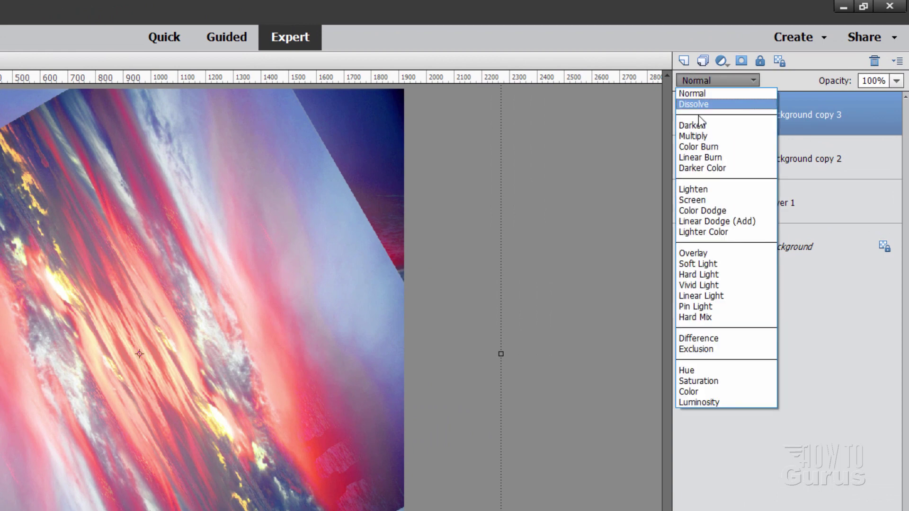
{"action": "left_click", "coordinate": [700, 124]}
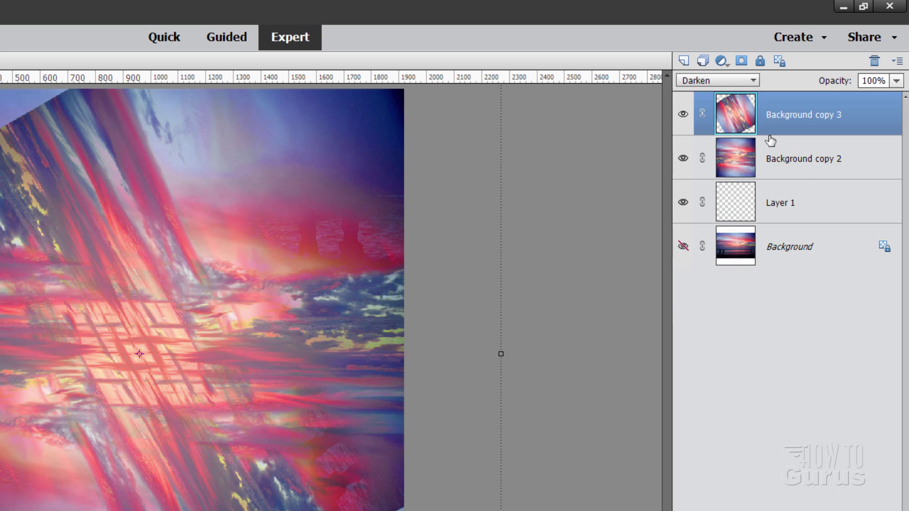
Step: Duplicate Background copy 3 to create Background copy 4
{"action": "right_click", "coordinate": [792, 119]}
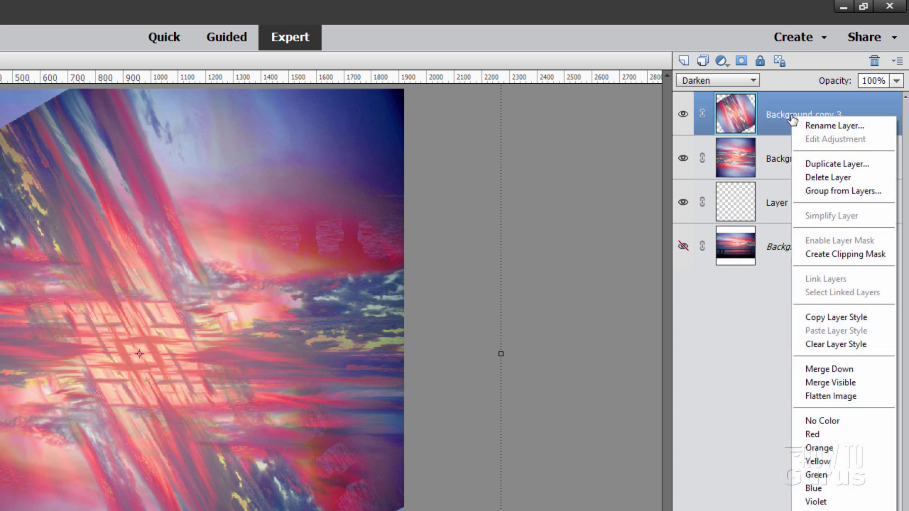
{"action": "left_click", "coordinate": [814, 164]}
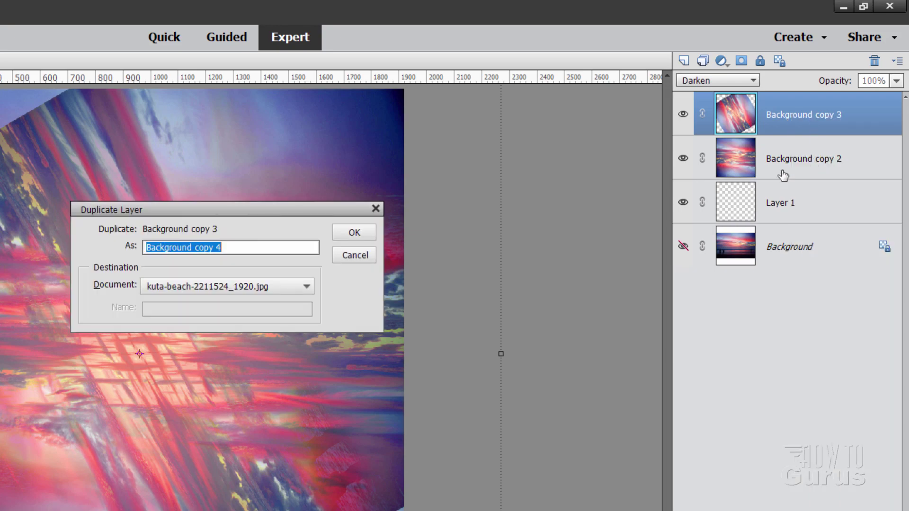
{"action": "left_click", "coordinate": [362, 230]}
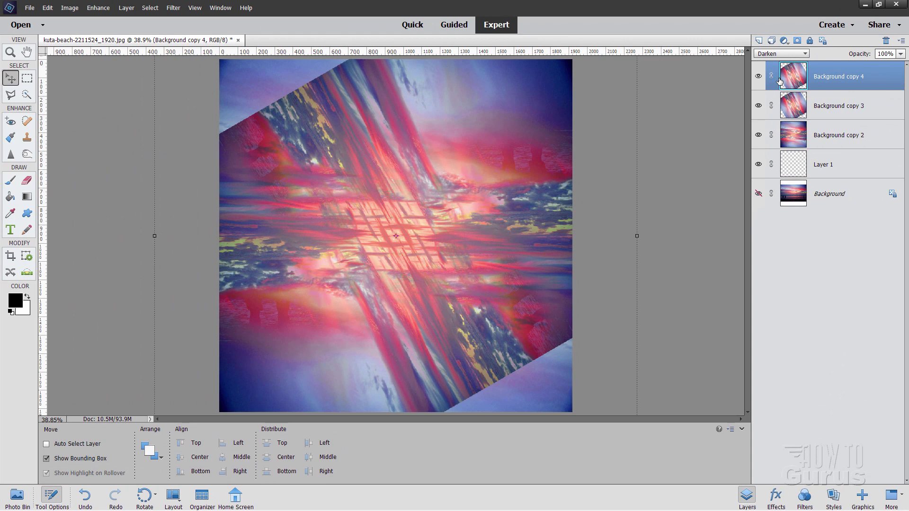
Step: Rotate Background copy 4 by -120 degrees and set its blend mode to Color Burn
{"action": "key", "text": "ctrl+t"}
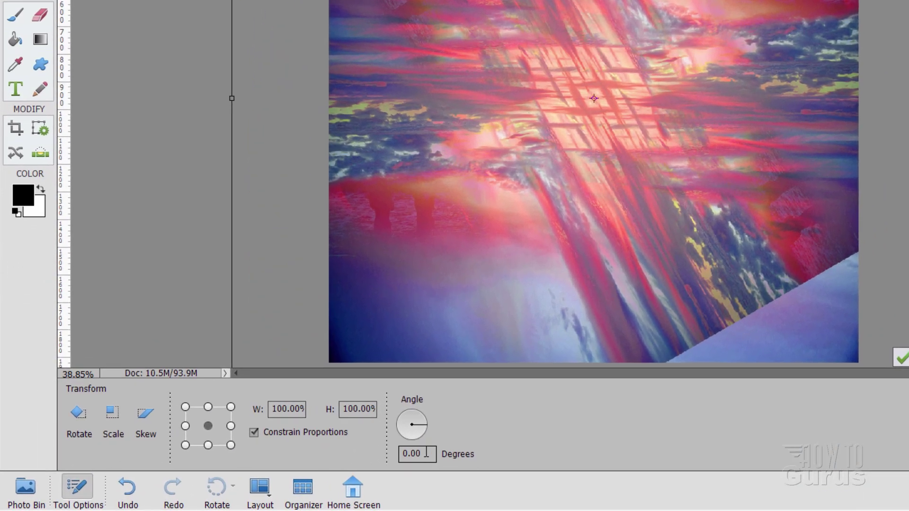
{"action": "left_click", "coordinate": [354, 459]}
{"action": "type", "text": "-120"}
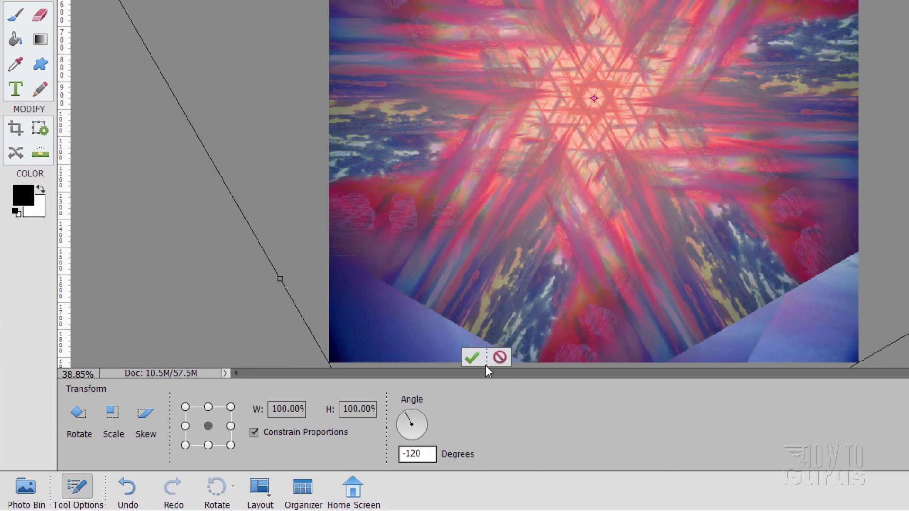
{"action": "left_click", "coordinate": [469, 358]}
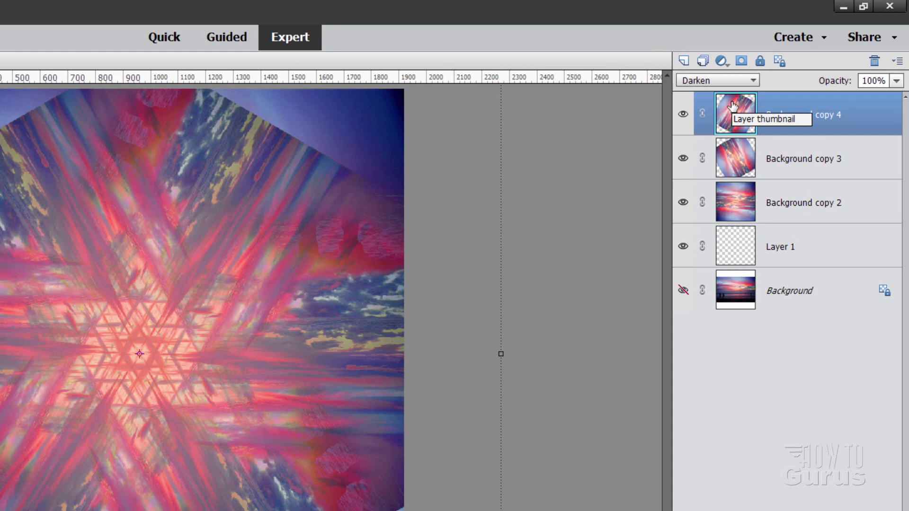
{"action": "left_click", "coordinate": [708, 80]}
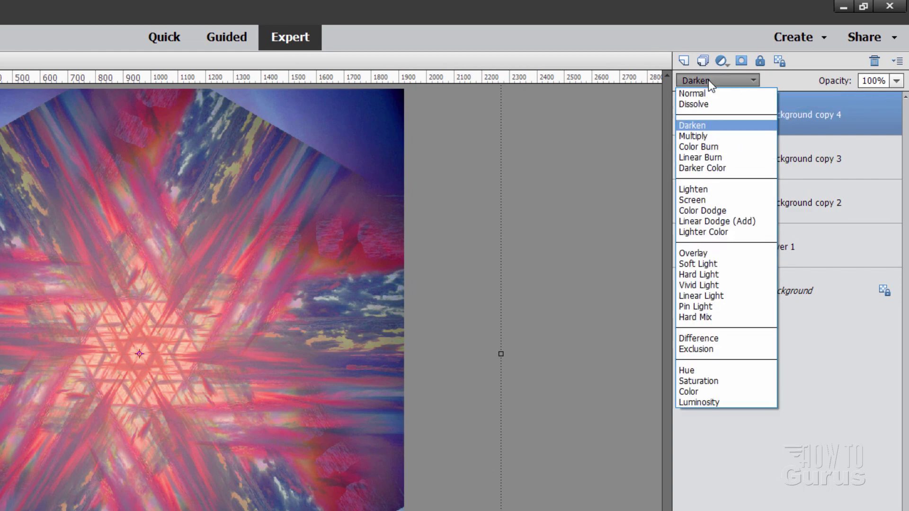
{"action": "left_click", "coordinate": [710, 148]}
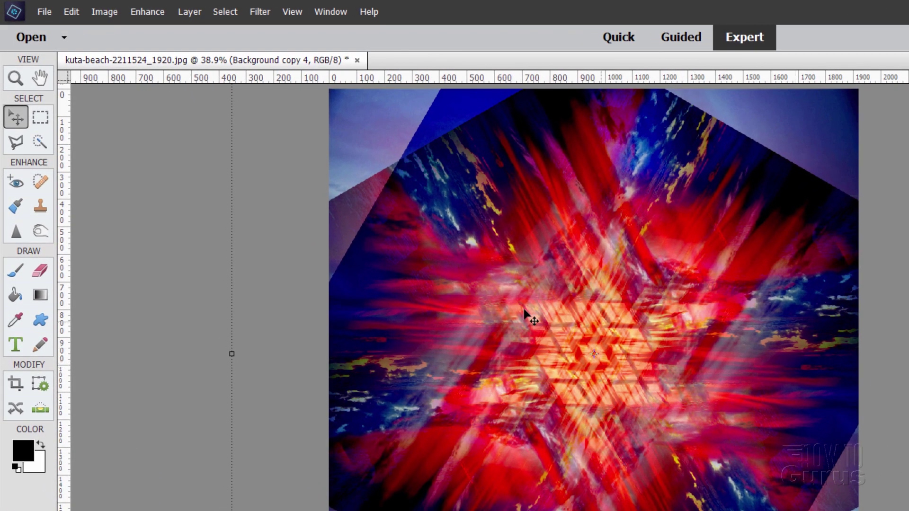
Step: Add a Levels 1 adjustment layer on top of the layer stack
{"action": "left_click", "coordinate": [189, 11]}
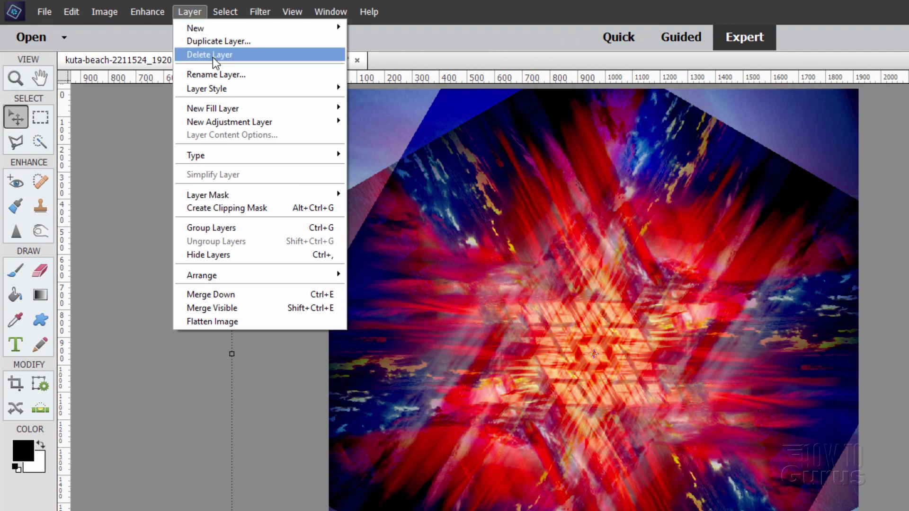
{"action": "mouse_move", "coordinate": [237, 121]}
{"action": "left_click", "coordinate": [359, 125]}
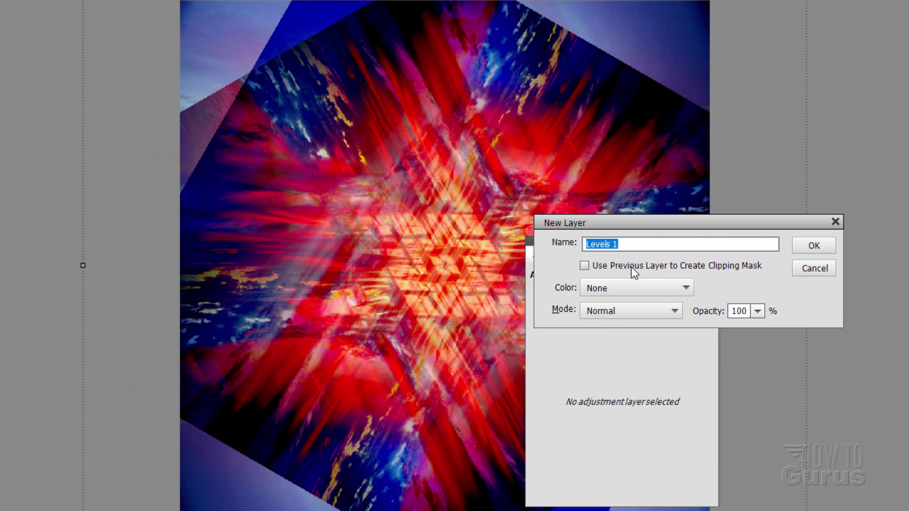
{"action": "left_click", "coordinate": [815, 247]}
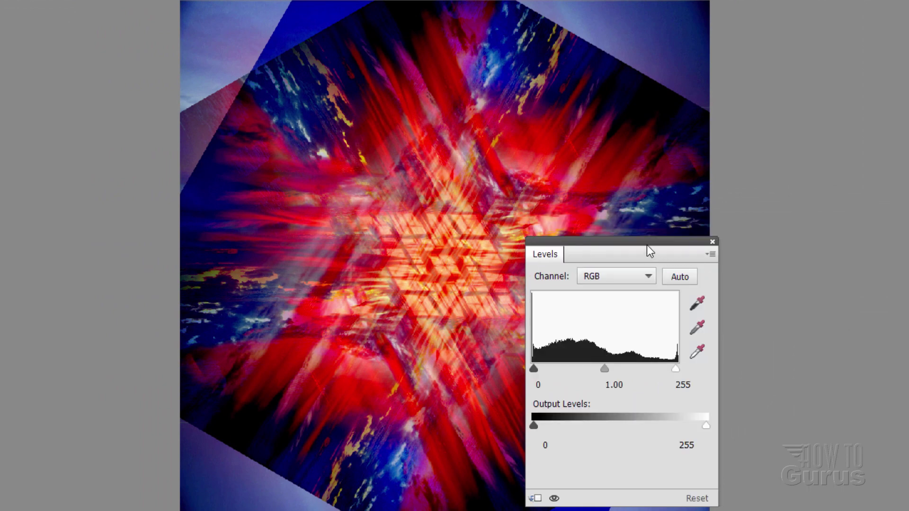
{"action": "left_click_drag", "start_coordinate": [647, 245], "coordinate": [760, 230]}
Step: Set the Levels input values to 0, 2.43 and 189 to brighten the kaleidoscope
{"action": "mouse_move", "coordinate": [650, 356]}
{"action": "left_mouse_down"}
{"action": "mouse_move", "coordinate": [659, 353]}
{"action": "mouse_move", "coordinate": [640, 355]}
{"action": "left_mouse_up"}
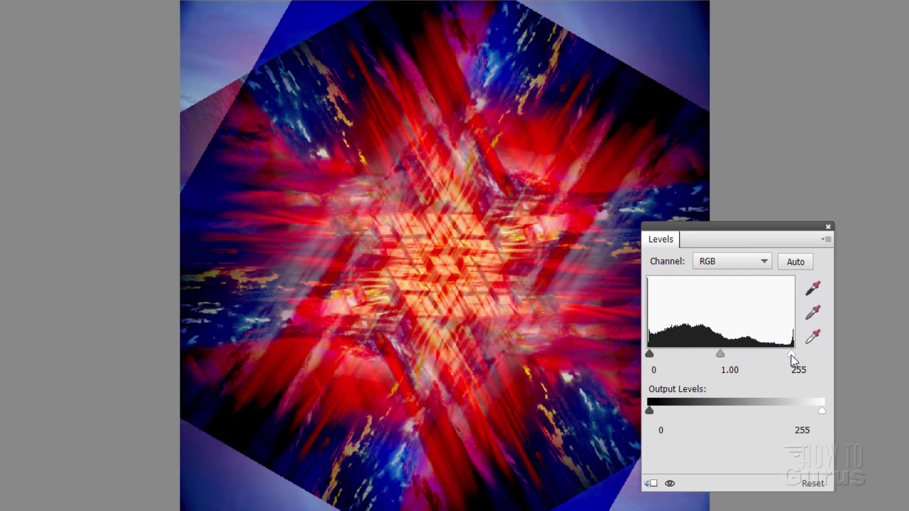
{"action": "left_click_drag", "start_coordinate": [792, 355], "coordinate": [774, 354]}
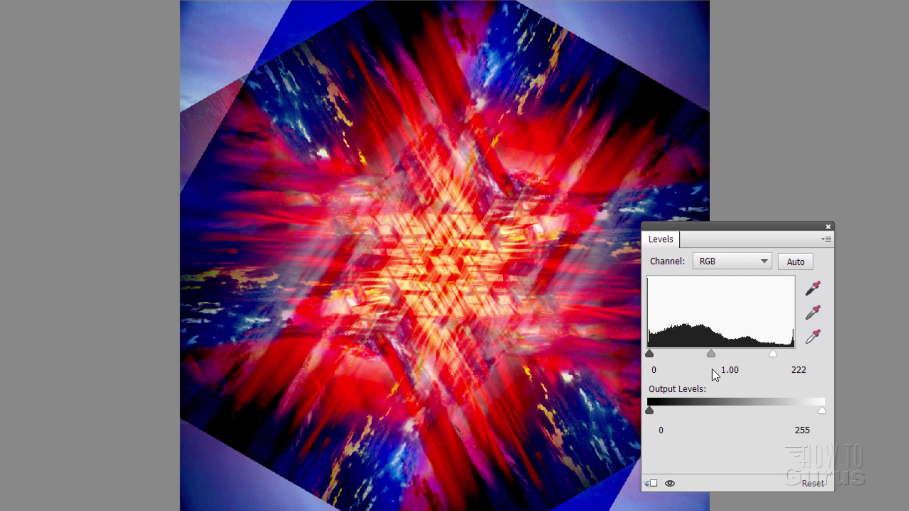
{"action": "left_click_drag", "start_coordinate": [710, 356], "coordinate": [673, 353]}
{"action": "left_click_drag", "start_coordinate": [775, 353], "coordinate": [755, 357]}
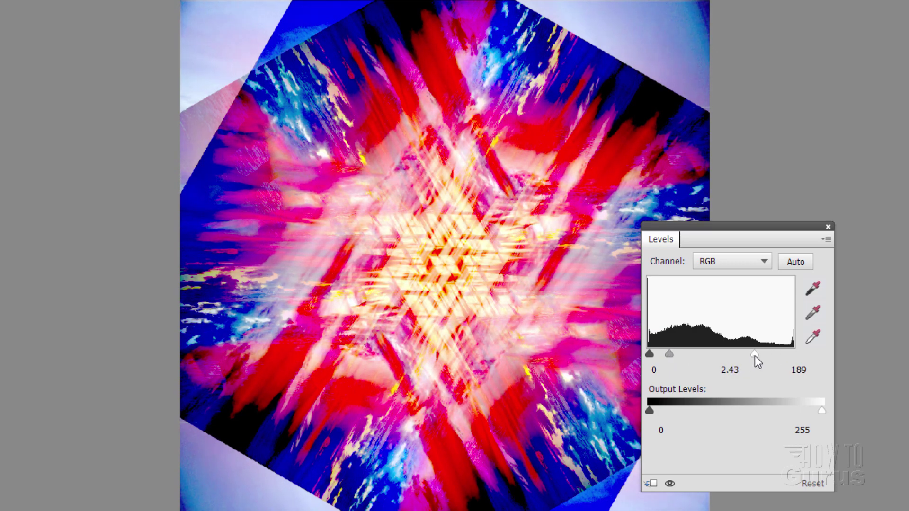
{"action": "left_click", "coordinate": [828, 227]}
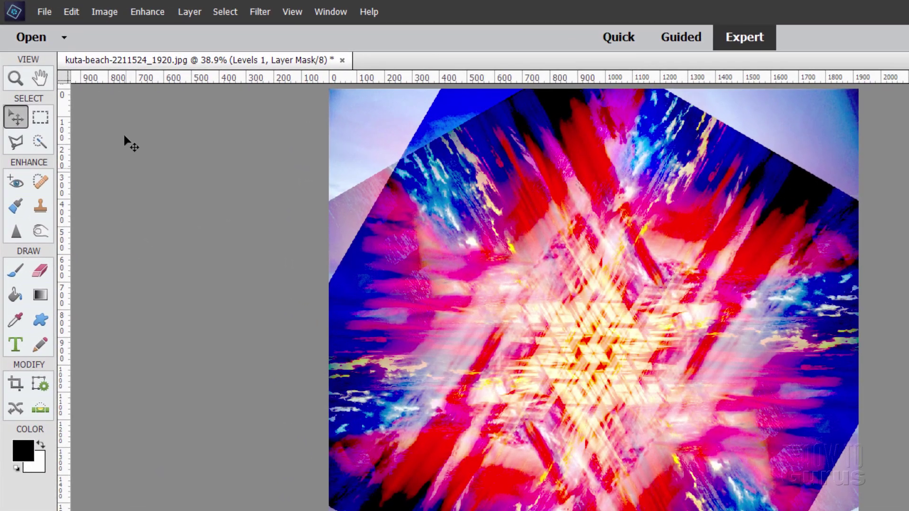
Step: Add a Hue/Saturation adjustment layer with hue -33 for magenta-cyan colors, and delete its mask
{"action": "left_click", "coordinate": [158, 9]}
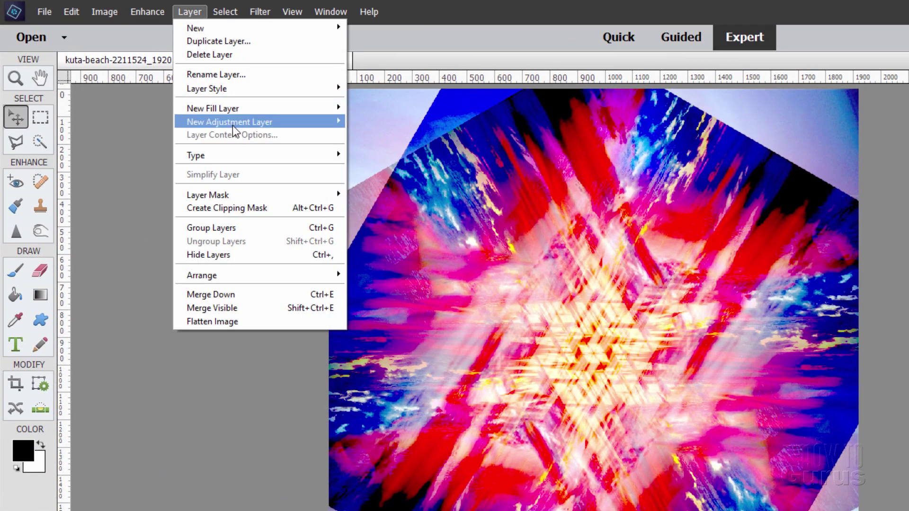
{"action": "mouse_move", "coordinate": [236, 123]}
{"action": "left_click", "coordinate": [401, 156]}
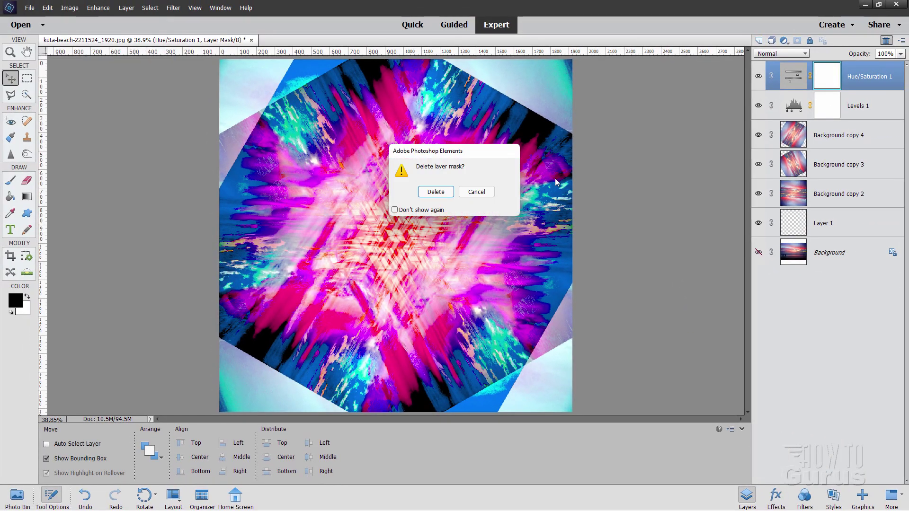
{"action": "left_click", "coordinate": [441, 194]}
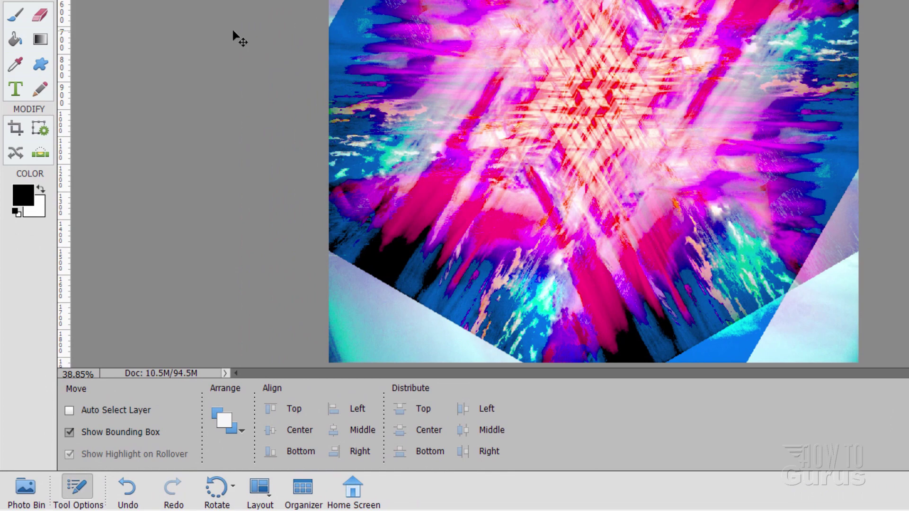
Step: Crop the kaleidoscope to a centred 1412 × 1412 pixel square, trimming the ragged edges
{"action": "left_click", "coordinate": [18, 130]}
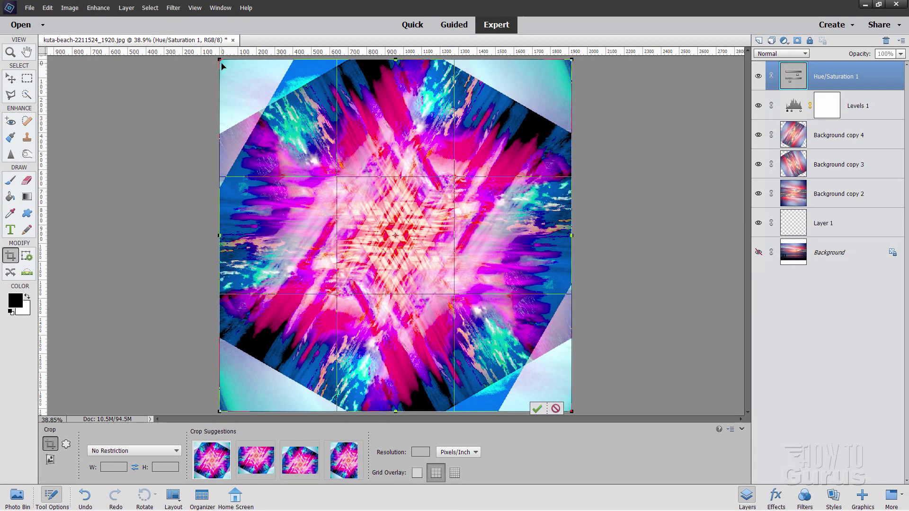
{"action": "key", "text": "shift"}
{"action": "left_click_drag", "start_coordinate": [221, 61], "coordinate": [266, 105]}
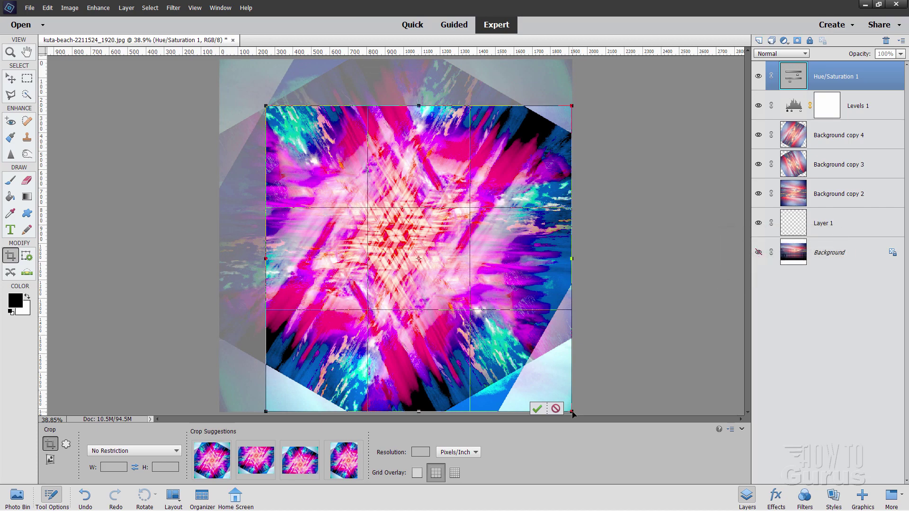
{"action": "key", "text": "shift"}
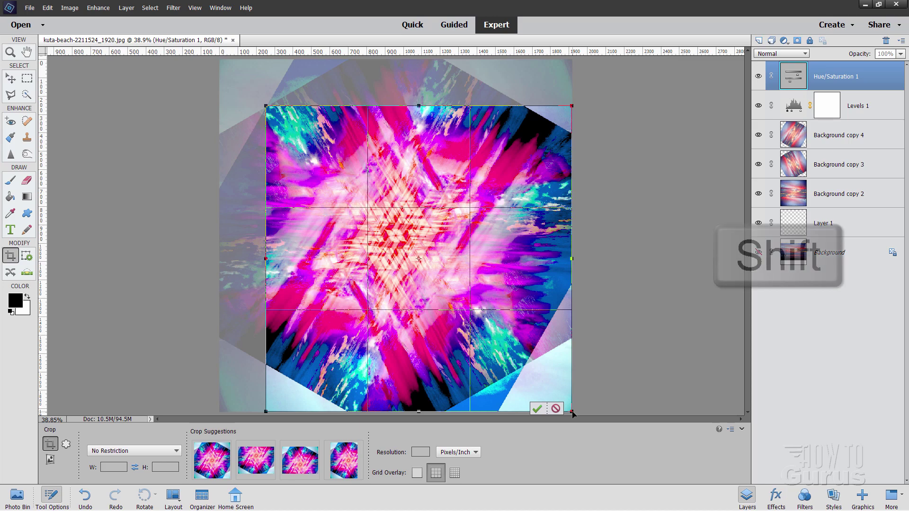
{"action": "left_click_drag", "start_coordinate": [572, 412], "coordinate": [525, 365]}
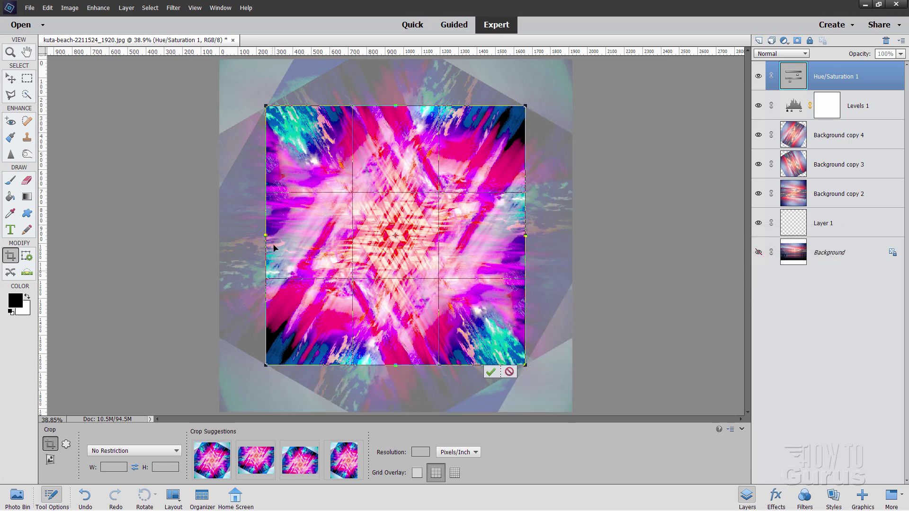
{"action": "left_click", "coordinate": [491, 373]}
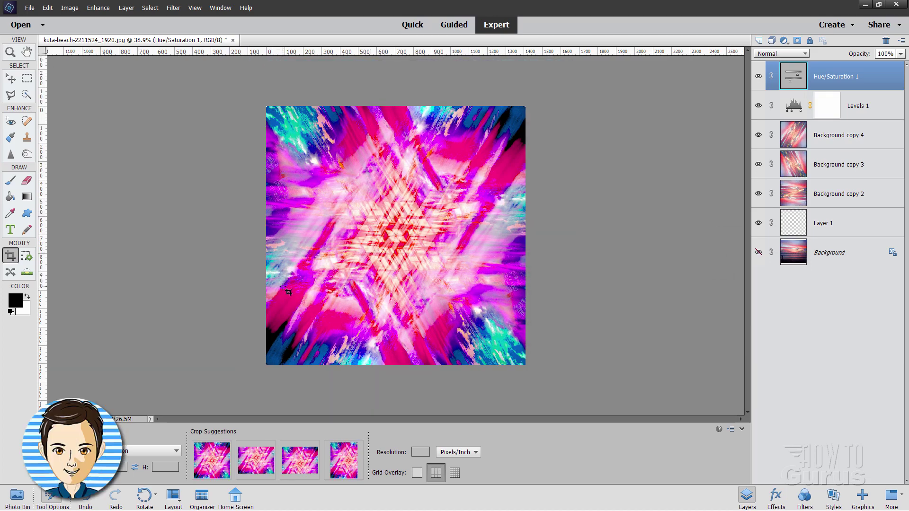